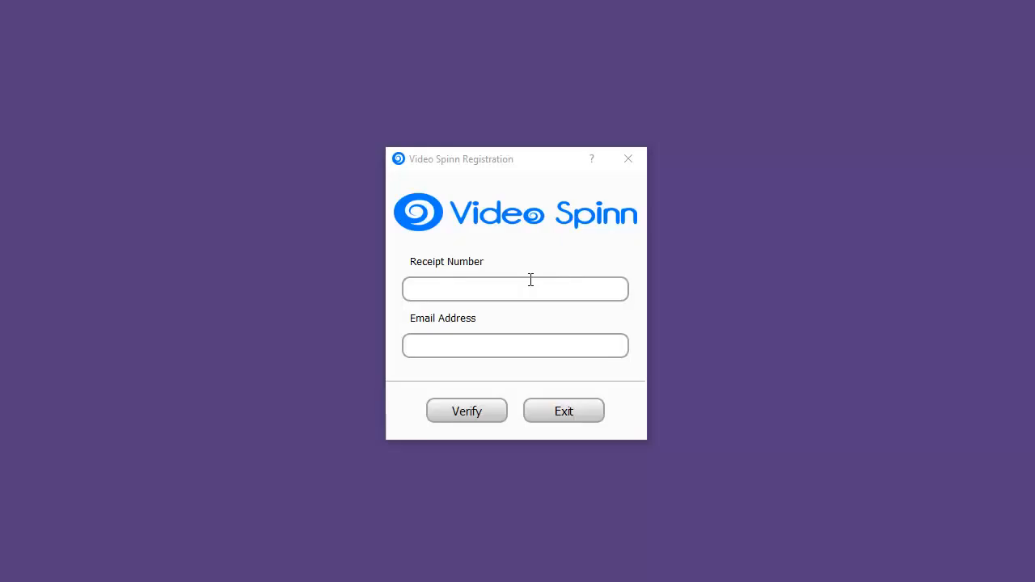
Step: Enter the receipt number and email address in the registration form and submit them for verification
click(530, 280)
key(ctrl+v)
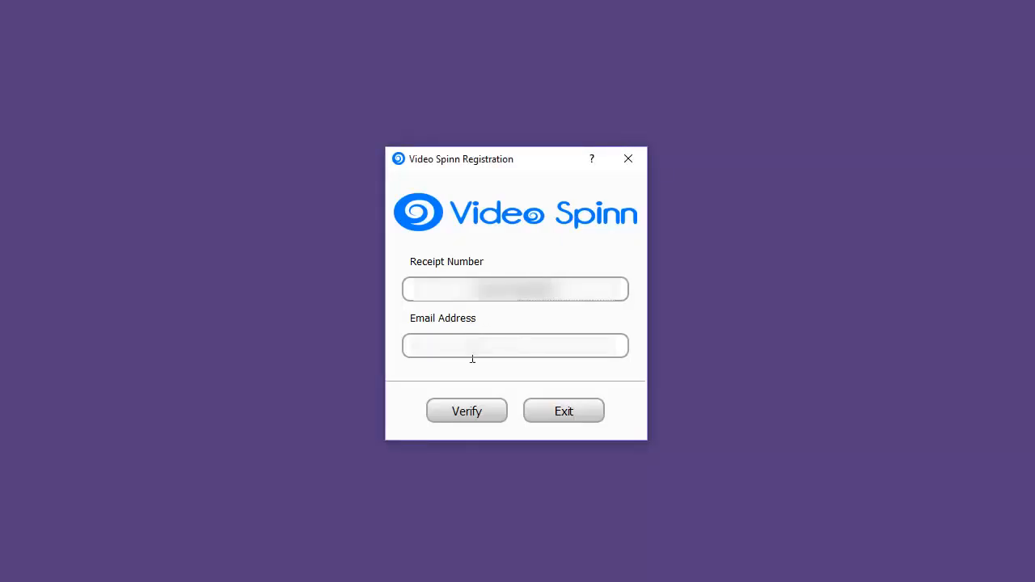
text(...)
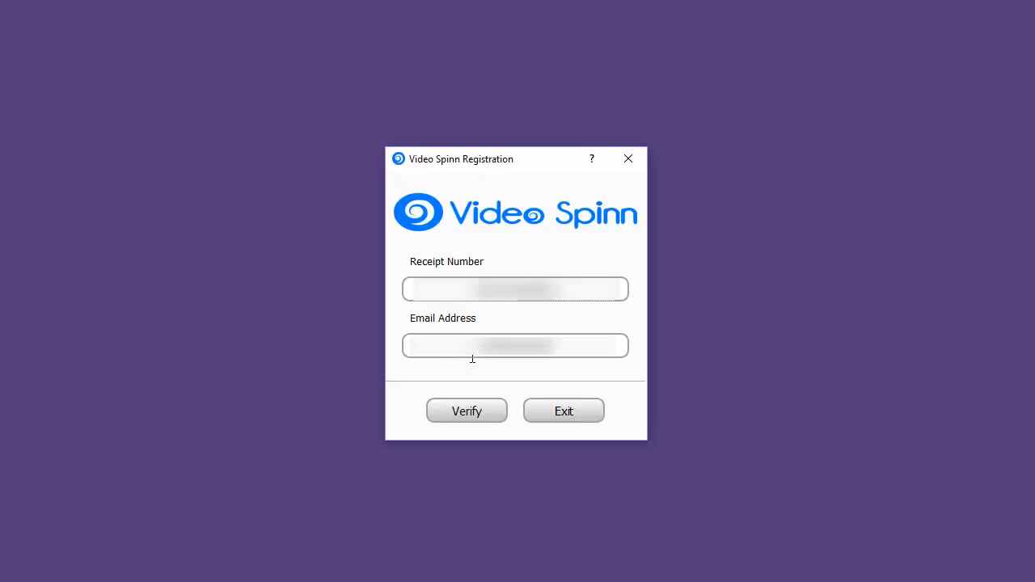
text(......)
click(472, 411)
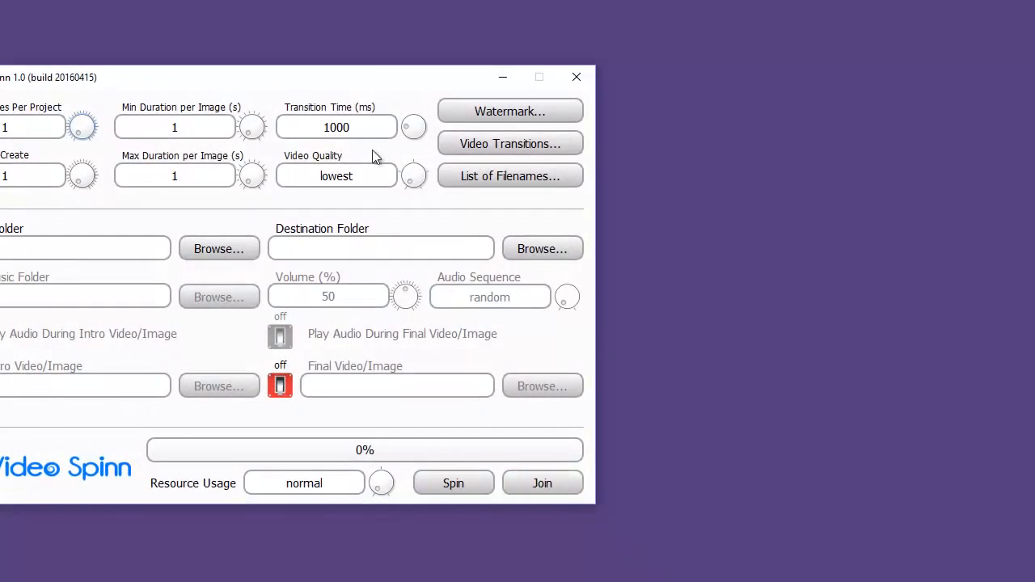
Step: Set the number of clips/images per project to 50 and the number of videos to create to 99
drag(347, 85, 526, 81)
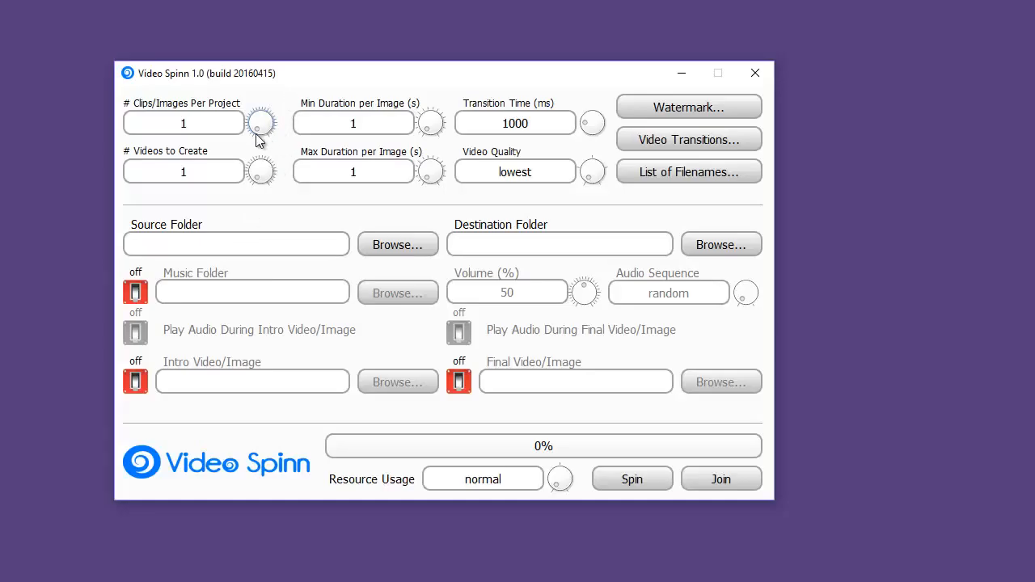
drag(257, 139, 169, 125)
text(50)
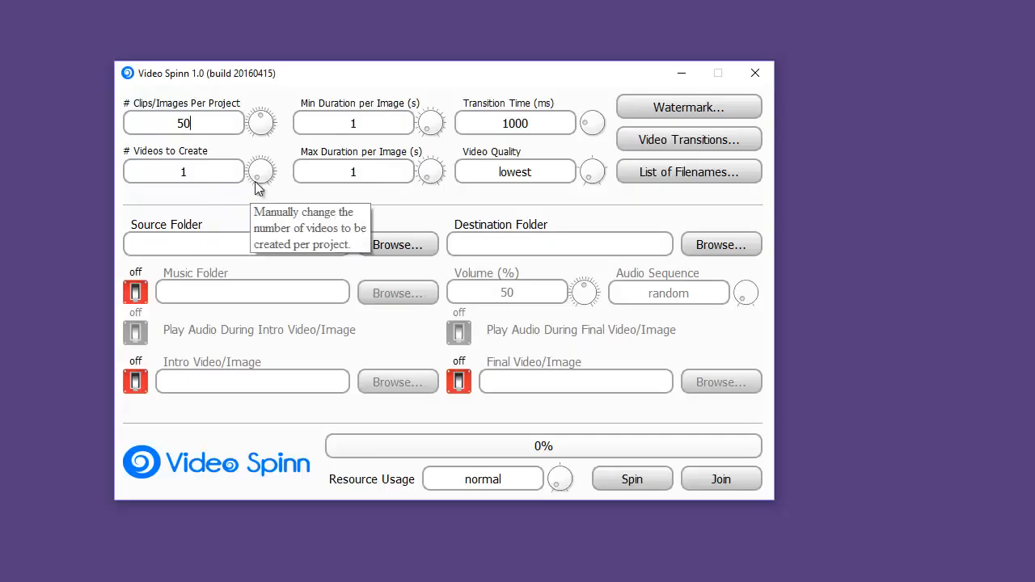
scroll(253, 180, up, 8)
mouse_move(253, 180)
mouse_down()
mouse_move(266, 166)
mouse_move(272, 188)
mouse_up()
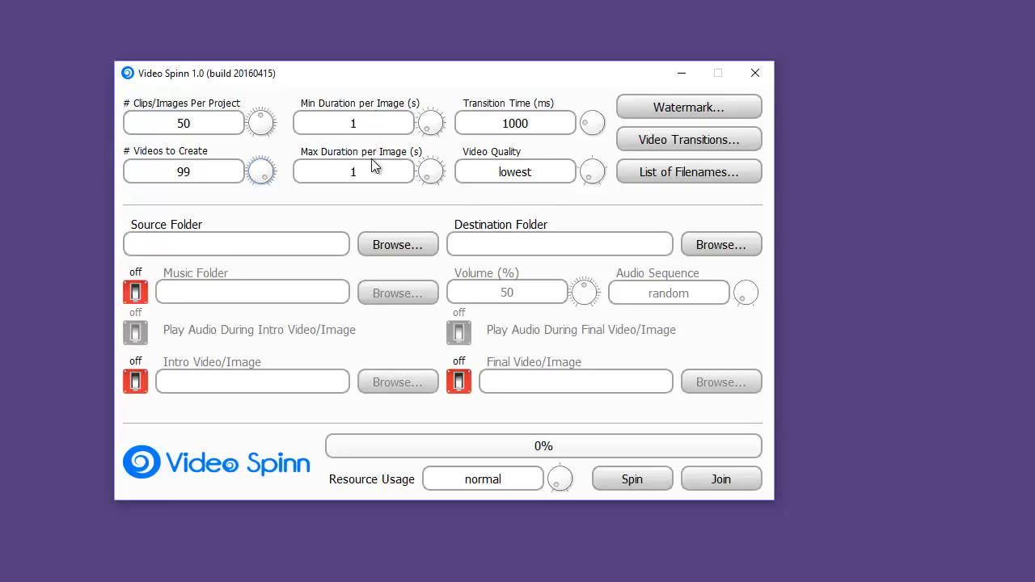
Step: Set the maximum duration per image to 9 seconds and the minimum duration to 3 seconds
click(428, 176)
drag(427, 176, 427, 174)
click(427, 136)
Step: Set the transition time to 1604 ms and the video quality to highest
mouse_move(537, 122)
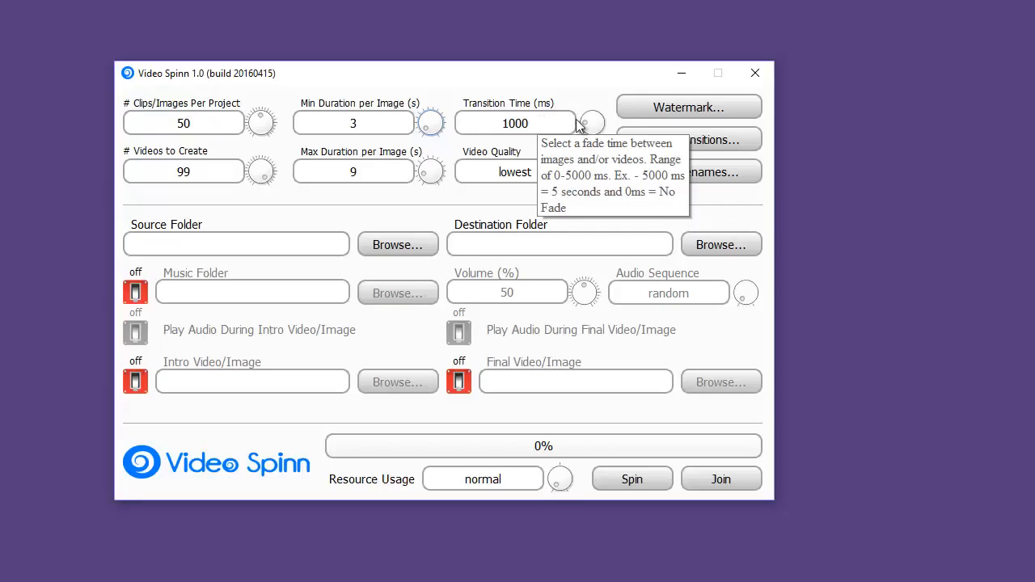
scroll(585, 124, down, 5)
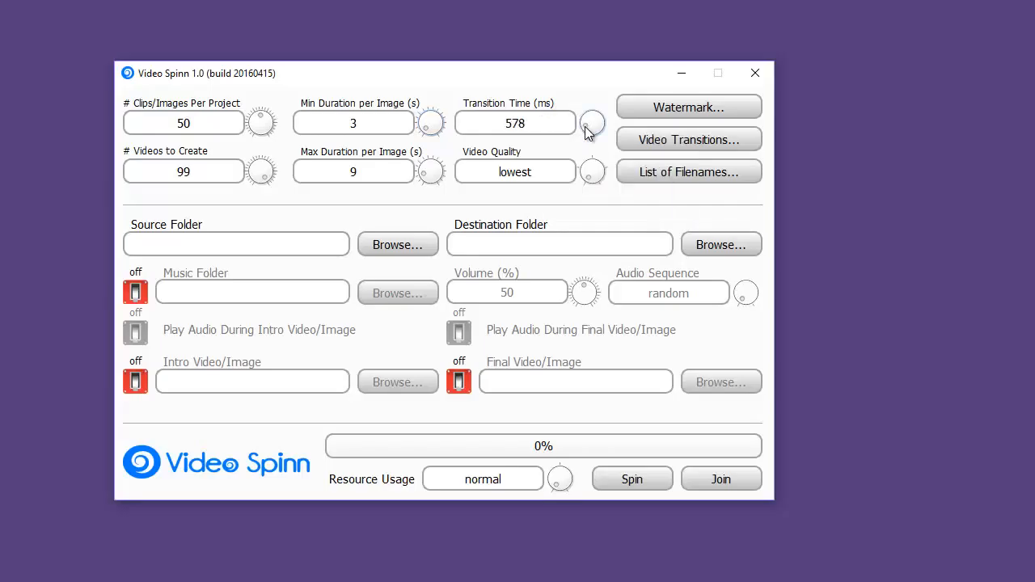
scroll(585, 127, up, 5)
scroll(588, 128, up, 2)
scroll(590, 126, up, 3)
scroll(590, 125, up, 1)
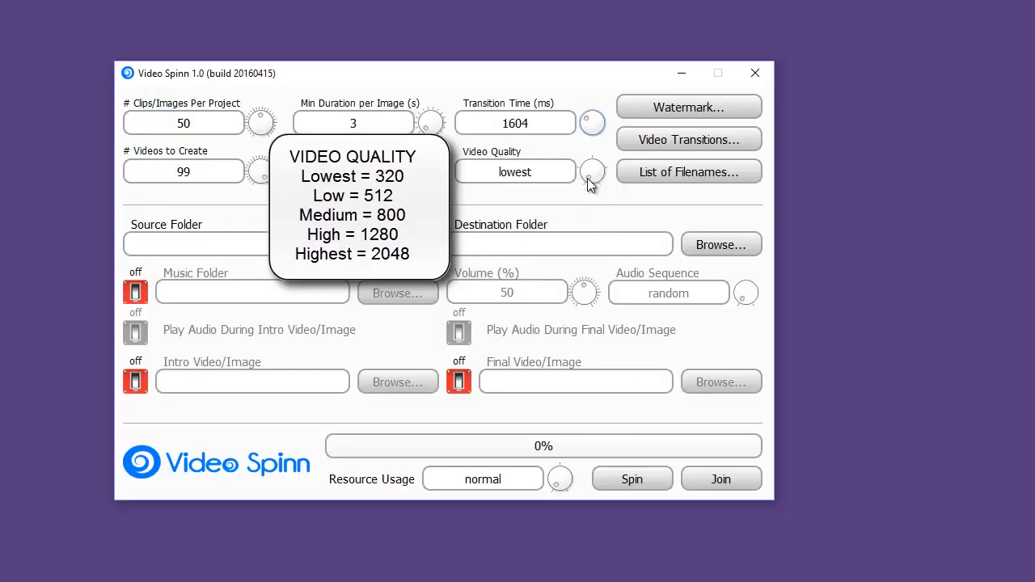
mouse_move(589, 185)
mouse_down()
mouse_move(591, 169)
mouse_move(604, 168)
mouse_move(606, 180)
mouse_up()
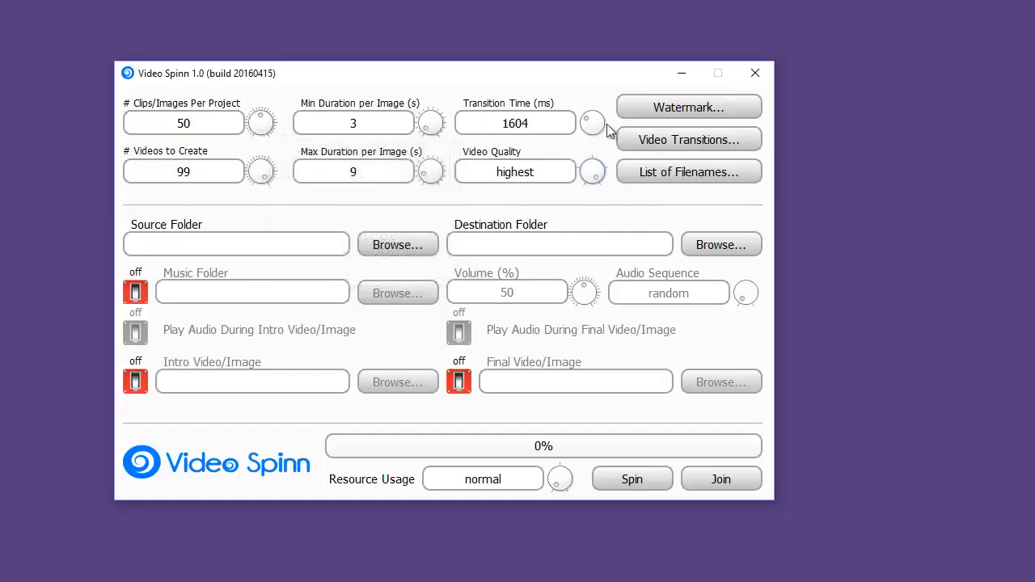
Step: Enable the watermark and position it at the bottom centre of the video
click(682, 108)
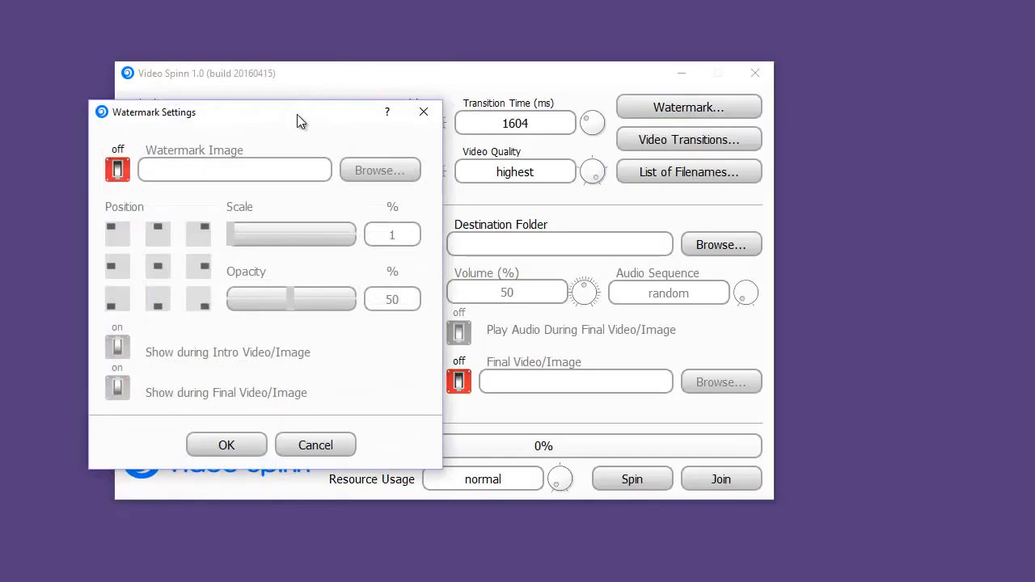
click(117, 170)
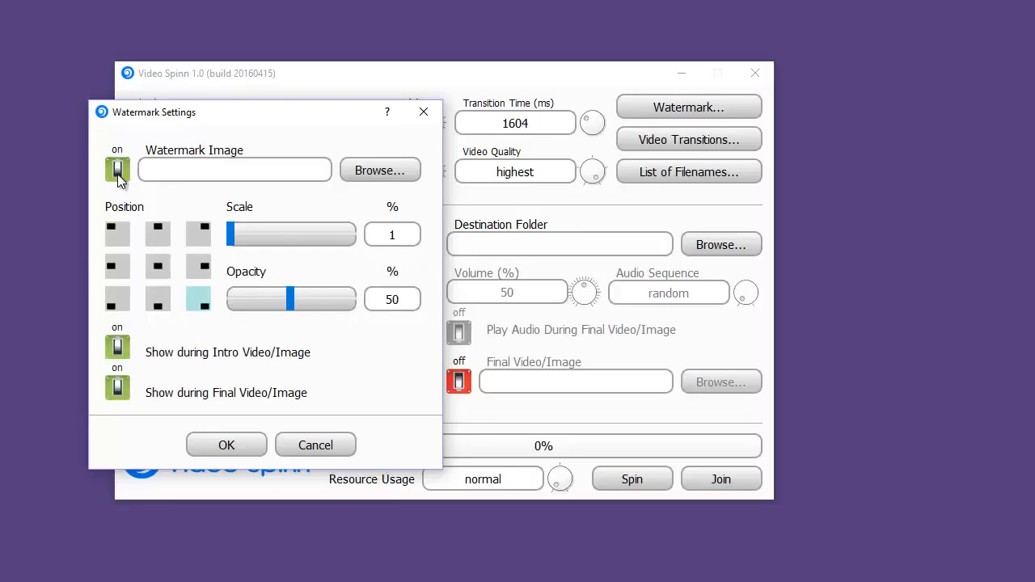
click(117, 170)
click(118, 170)
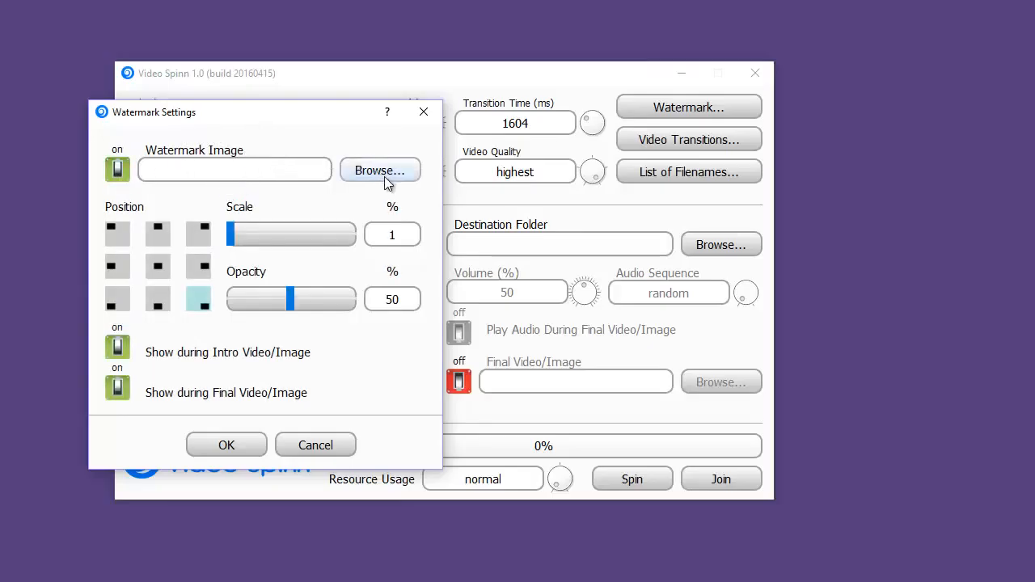
click(115, 236)
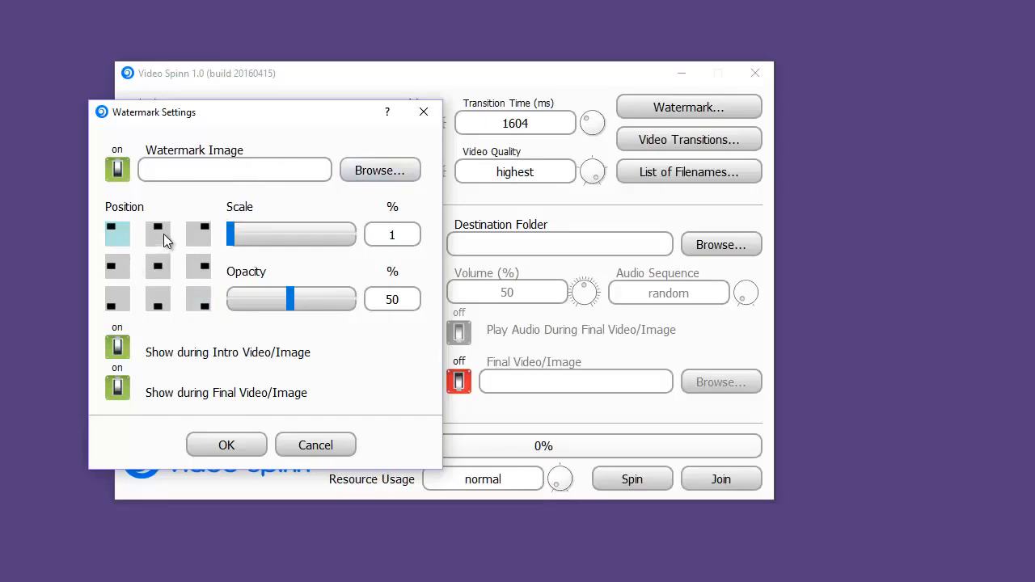
click(165, 297)
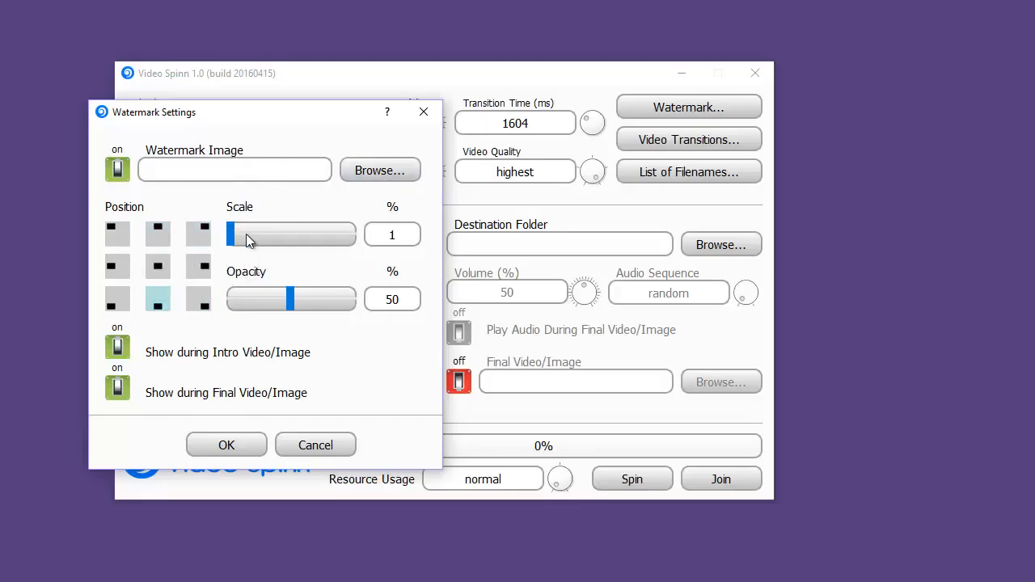
Step: Set the watermark's scale to 100% and its opacity to 50%
drag(233, 240, 358, 236)
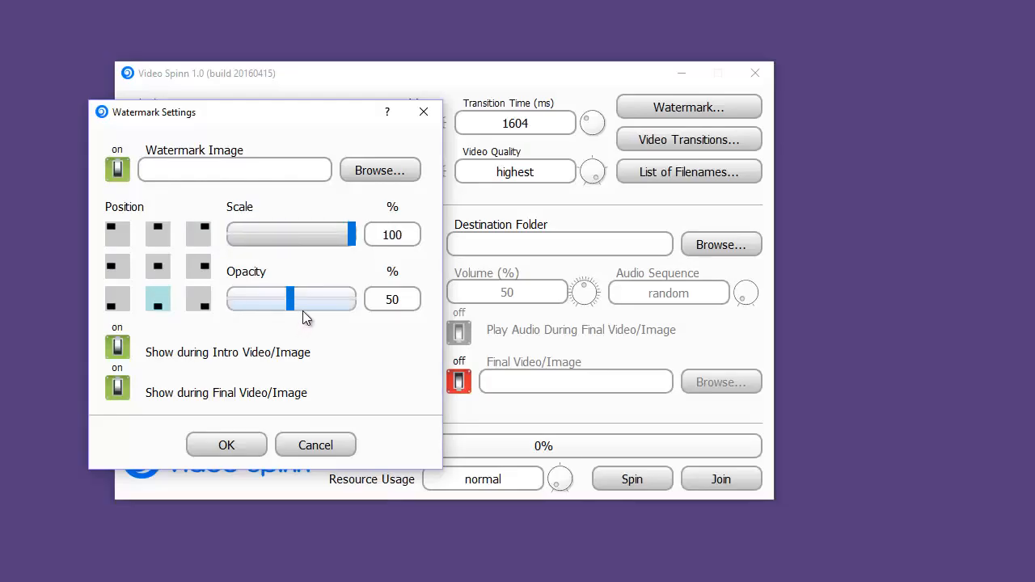
drag(303, 310, 277, 308)
drag(411, 298, 355, 301)
text(50)
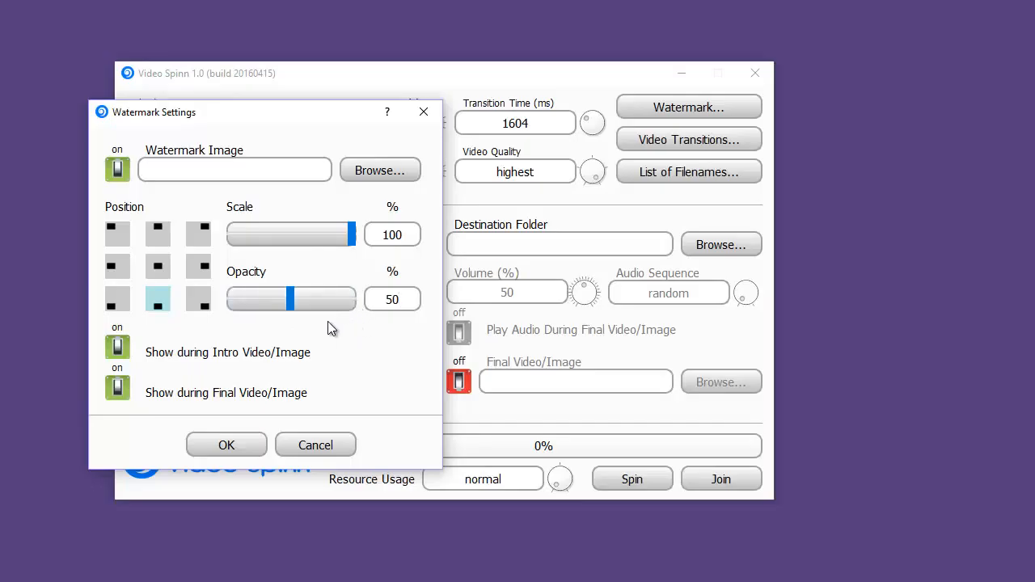
Step: Keep the watermark shown during both the intro and final video/image, and save the watermark settings
click(118, 350)
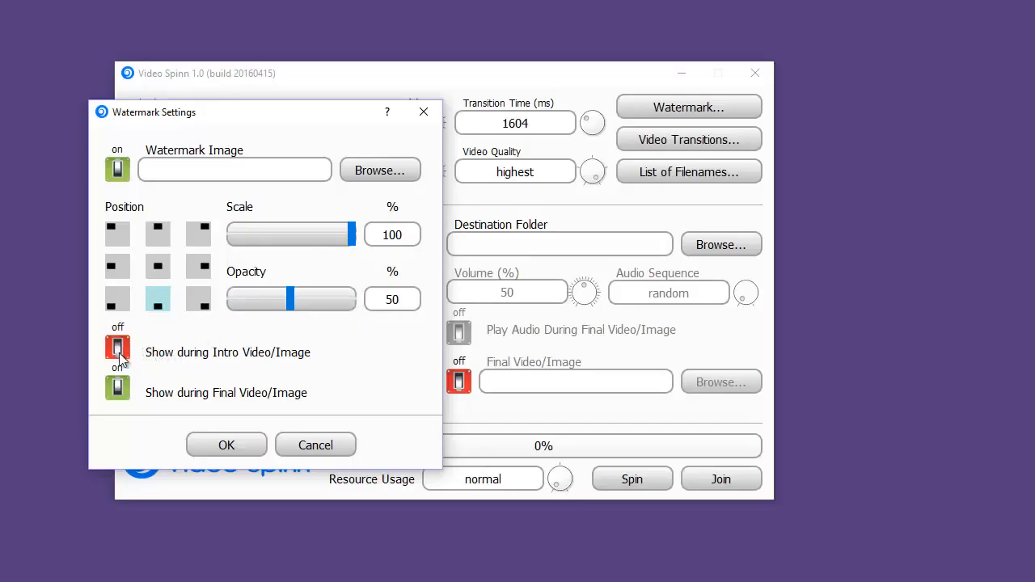
click(120, 388)
click(119, 350)
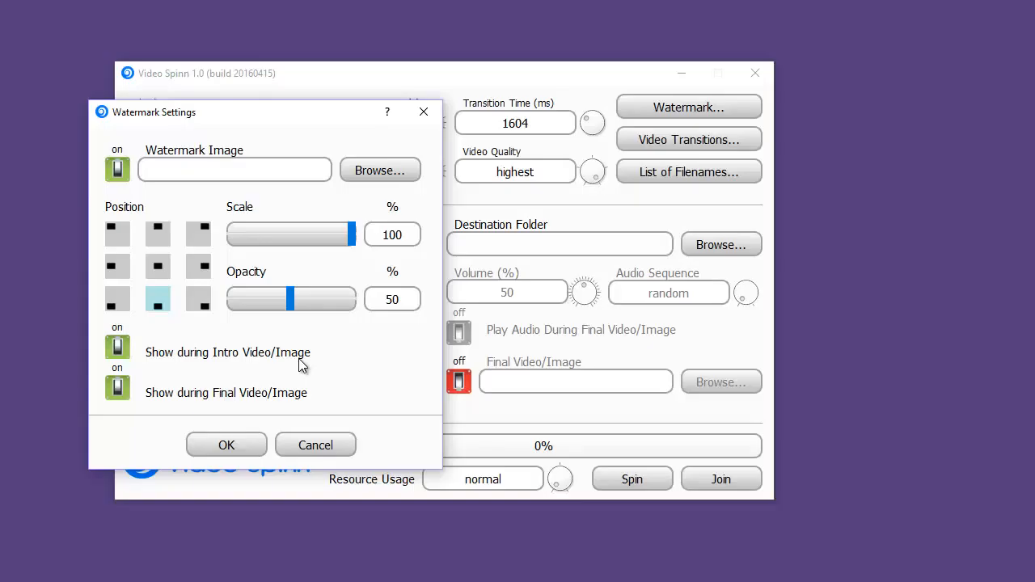
click(226, 444)
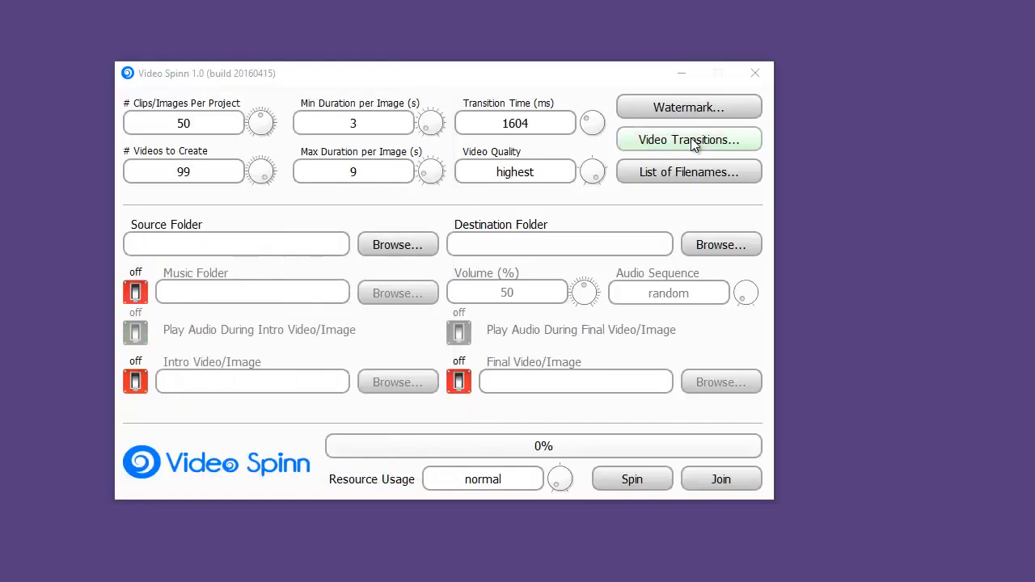
Step: Enable the Cross Dissolve, Slide from Top and Zoom from Center video transitions
click(691, 142)
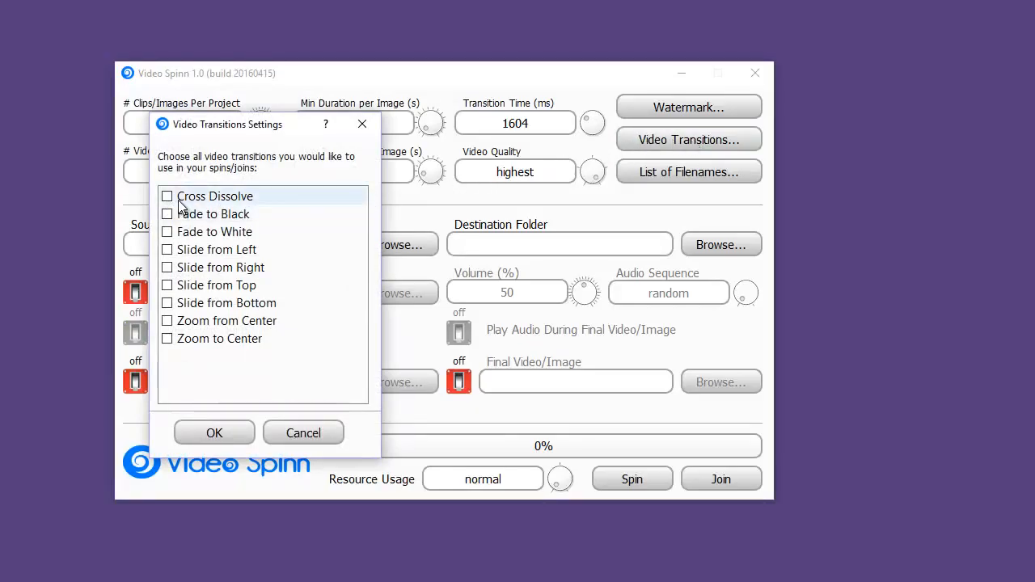
click(173, 200)
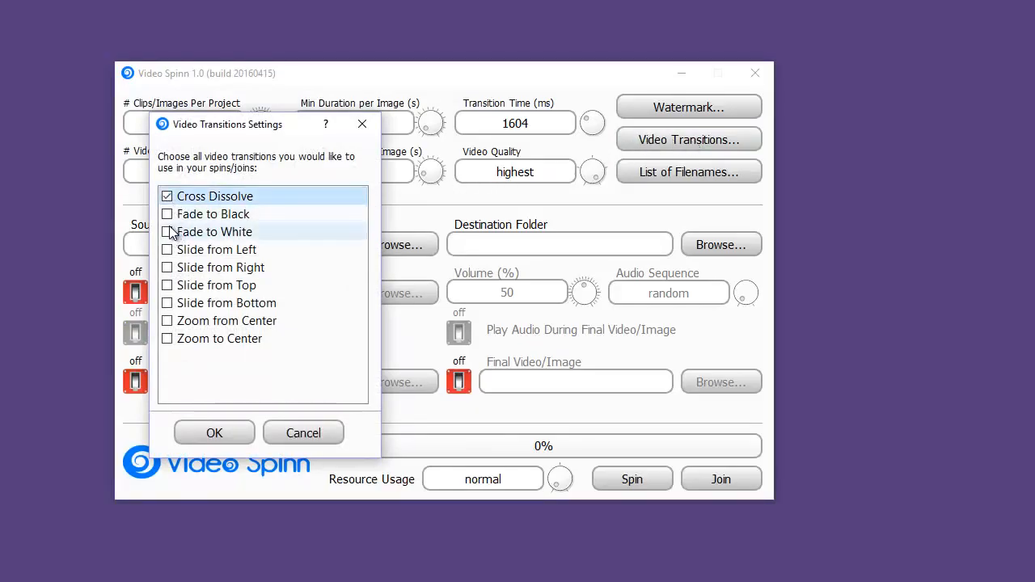
click(171, 233)
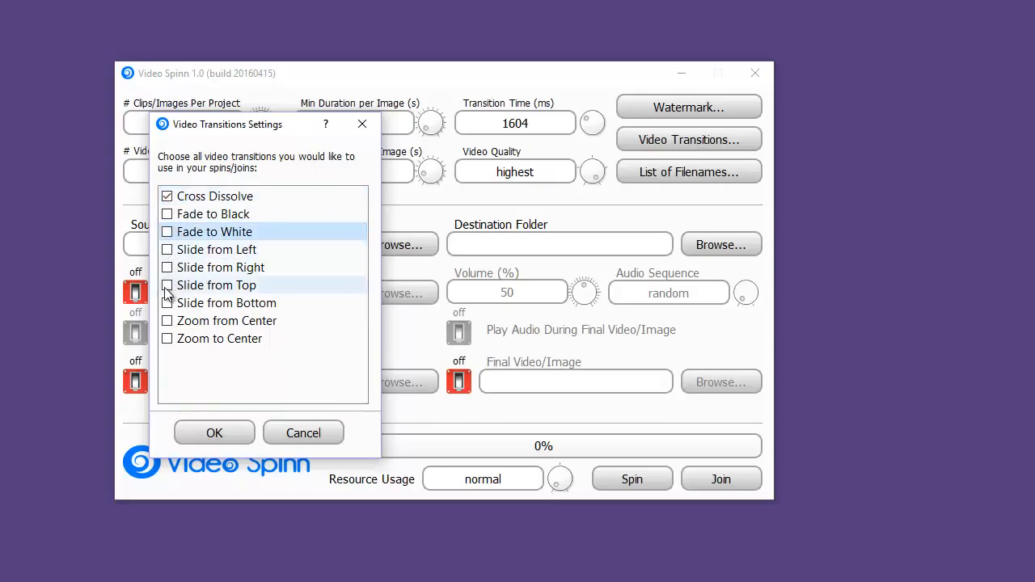
click(166, 286)
click(167, 320)
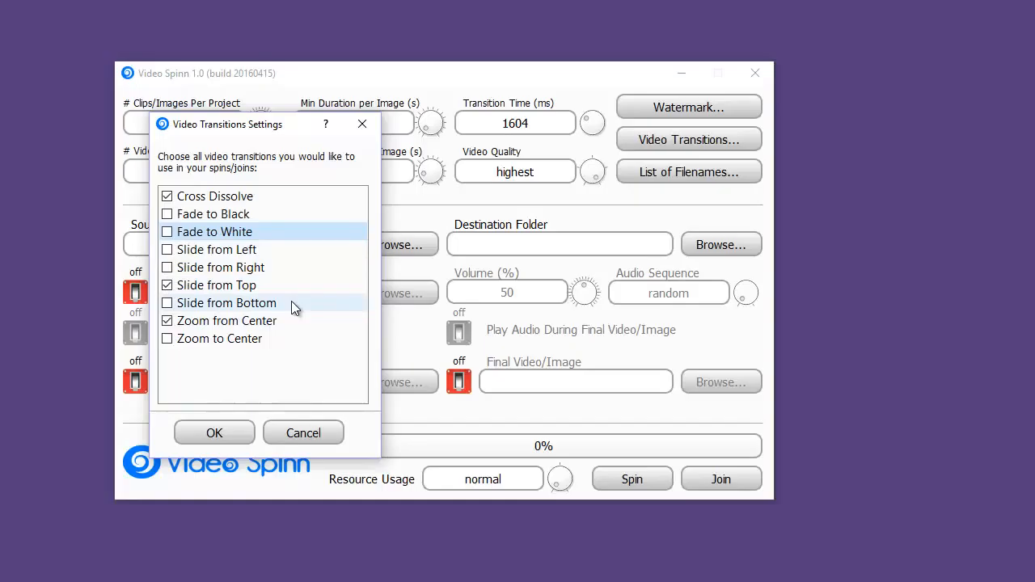
click(246, 435)
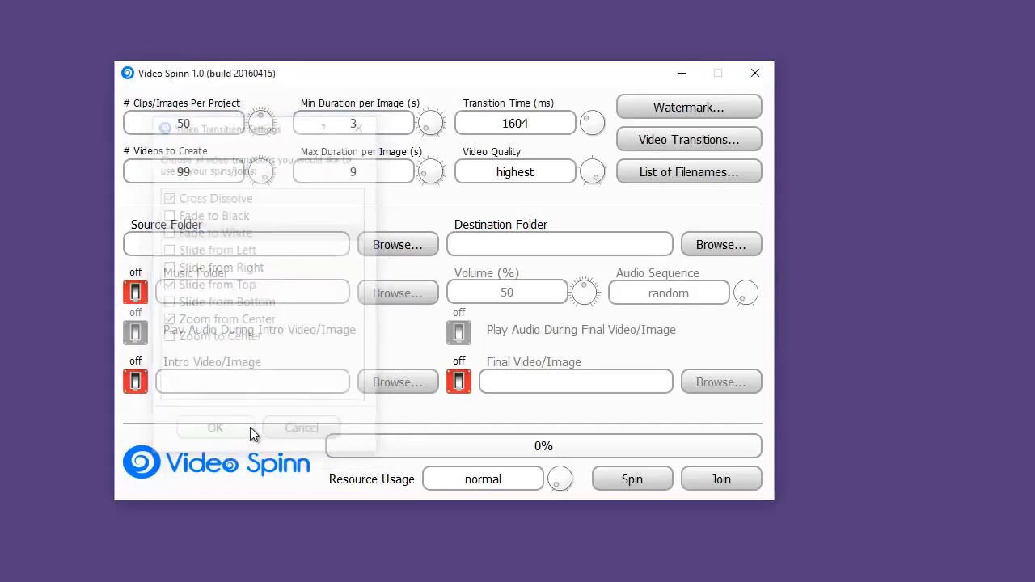
Step: Add keyword1, keyword2 and keyword3 on separate lines as the list of possible filenames
click(646, 176)
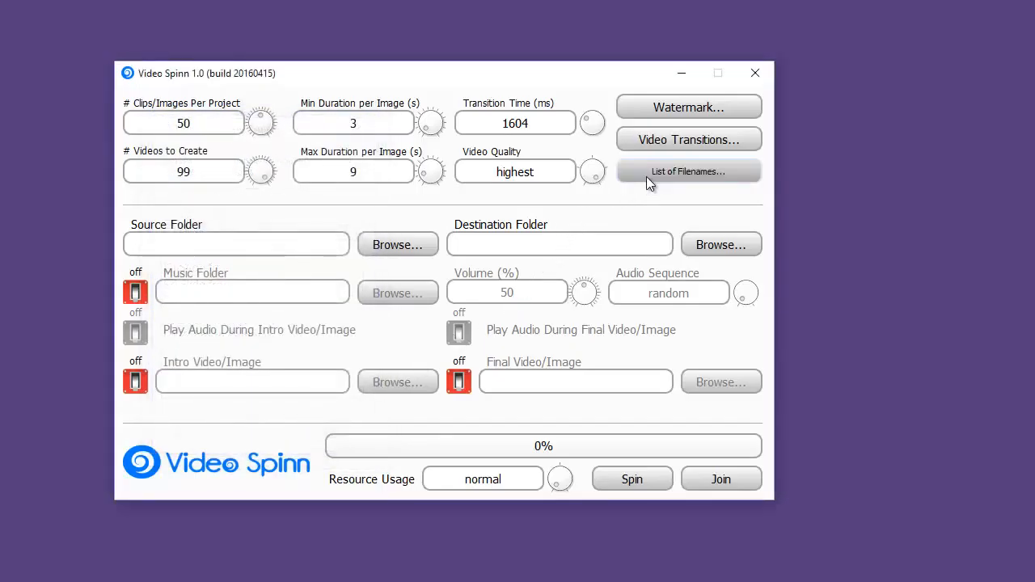
drag(254, 91, 353, 93)
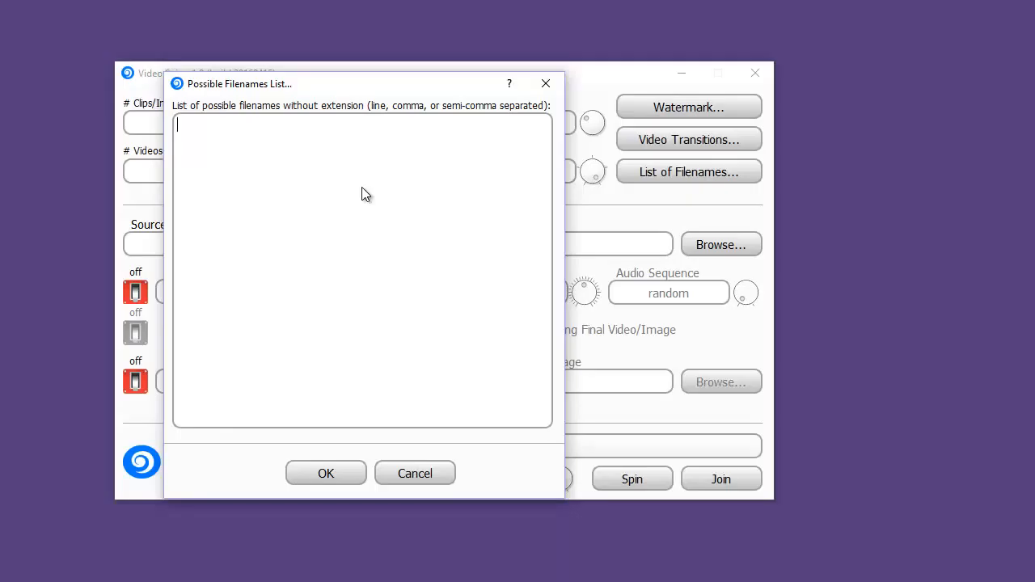
text(keyword1)
key(Return)
text(keywor)
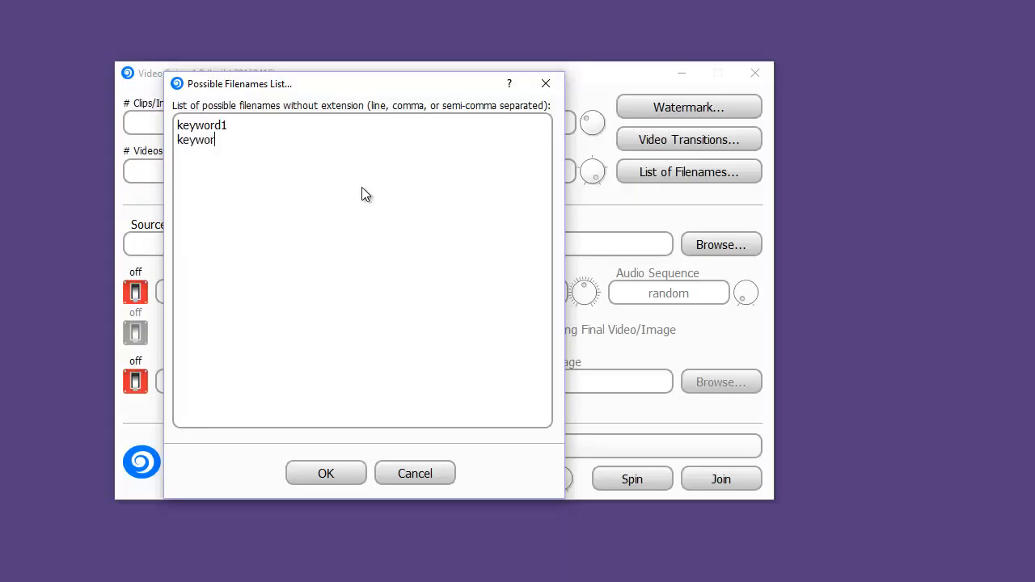
text(d2)
key(Return)
text(keyword3)
click(326, 474)
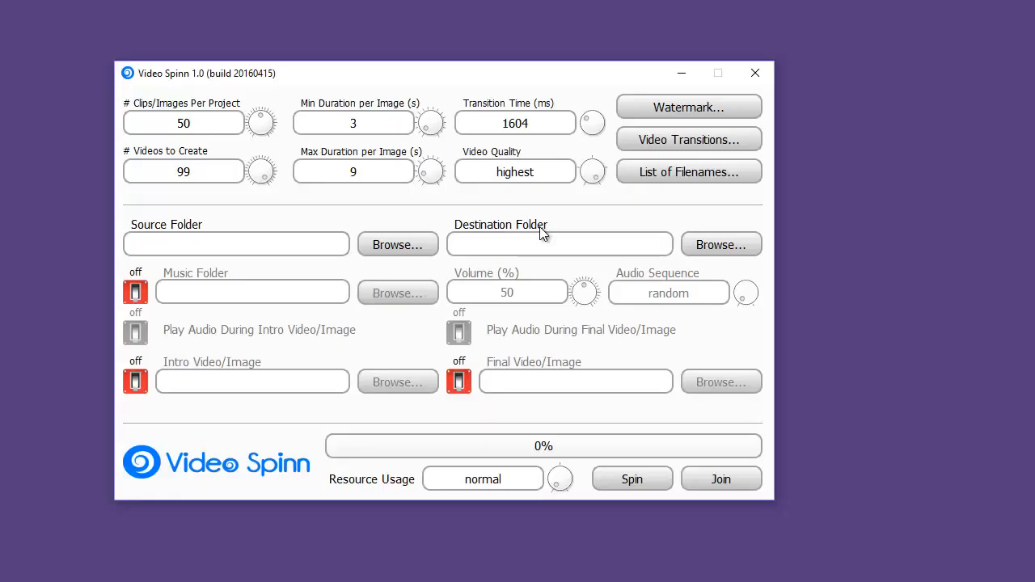
Step: Enable the music folder option and set the audio volume to 27%
click(135, 292)
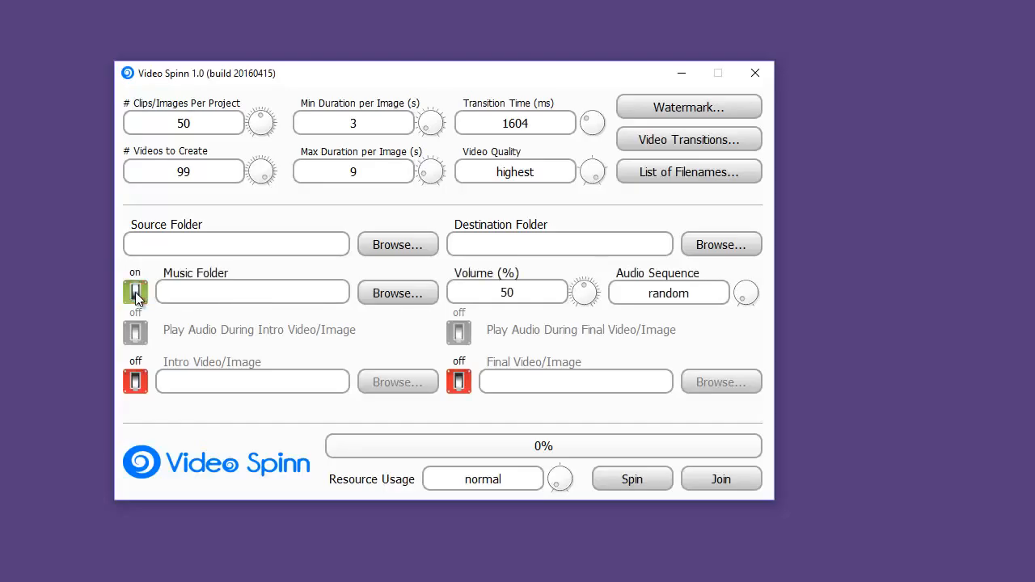
click(136, 292)
click(135, 292)
mouse_move(207, 293)
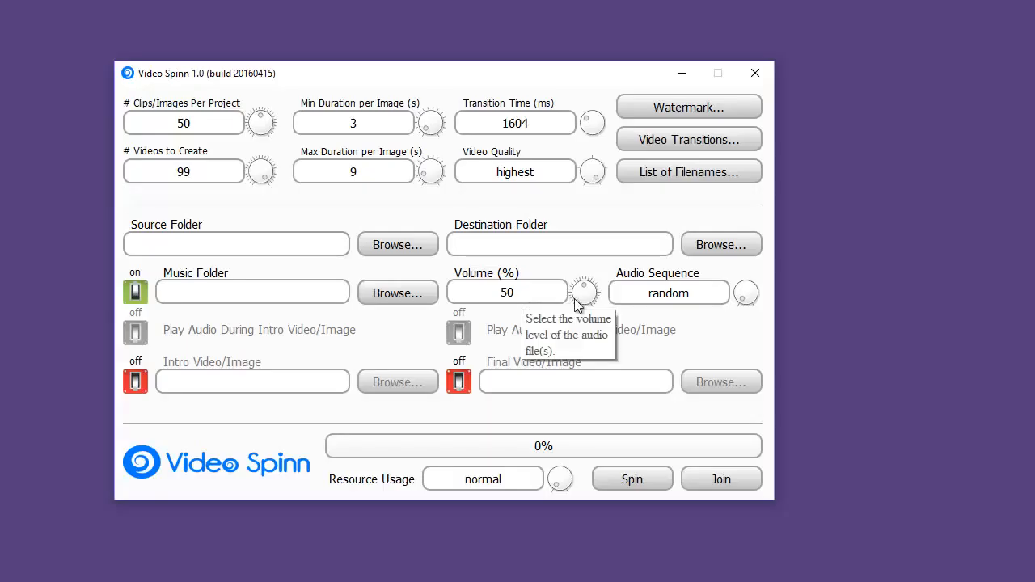
mouse_move(578, 292)
mouse_down()
mouse_move(593, 295)
mouse_move(576, 294)
mouse_up()
Step: Set the audio sequence to continuous
mouse_move(703, 296)
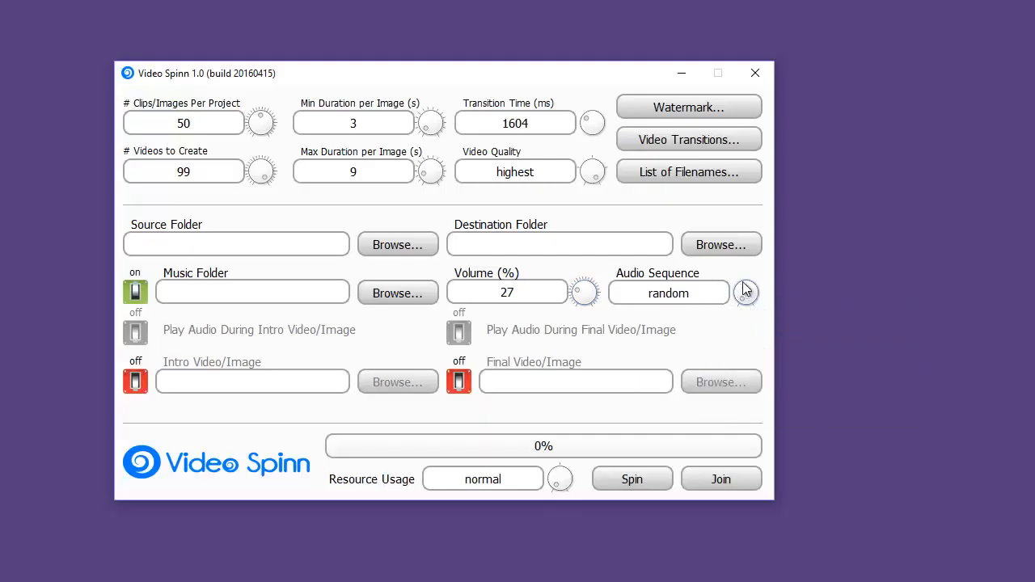
drag(745, 291, 758, 297)
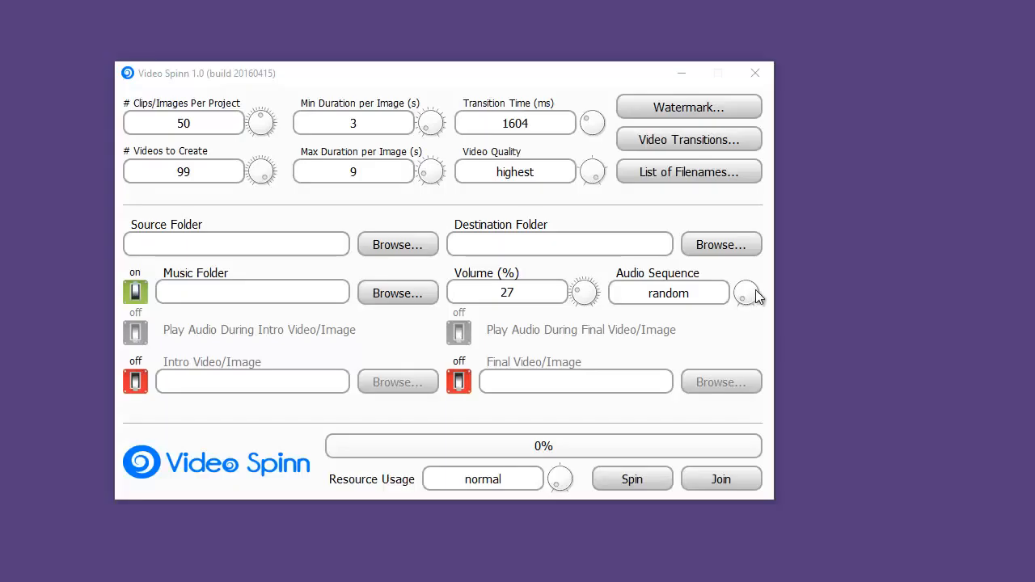
click(745, 291)
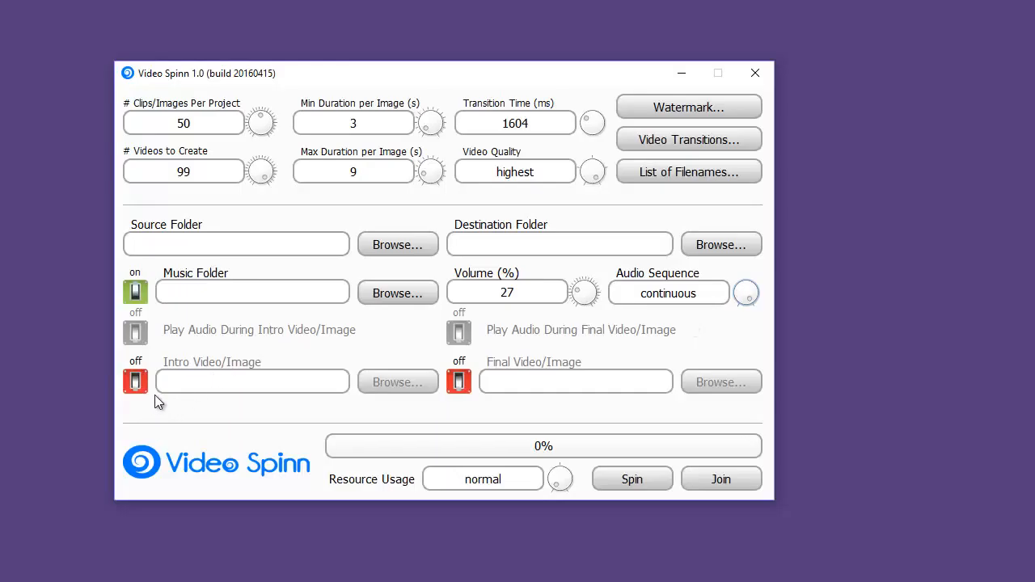
Step: Enable the intro and final video/image options, and set the resource usage to maximum
click(136, 382)
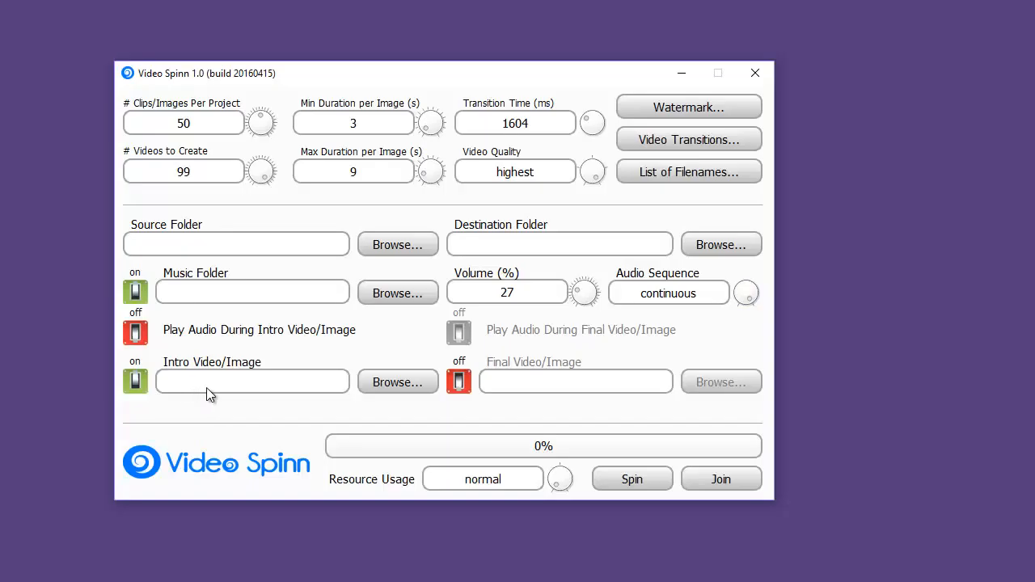
mouse_move(208, 390)
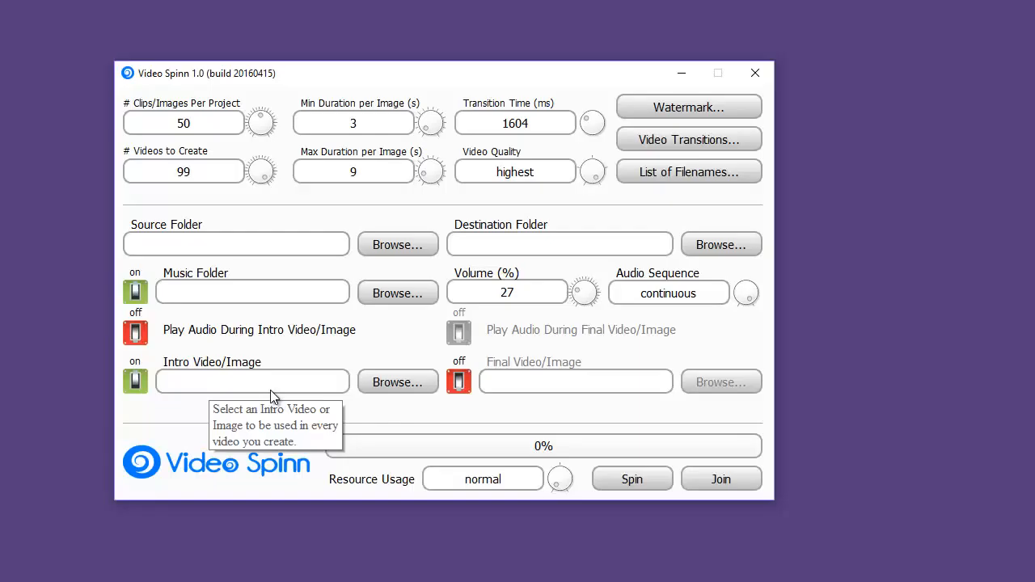
click(465, 386)
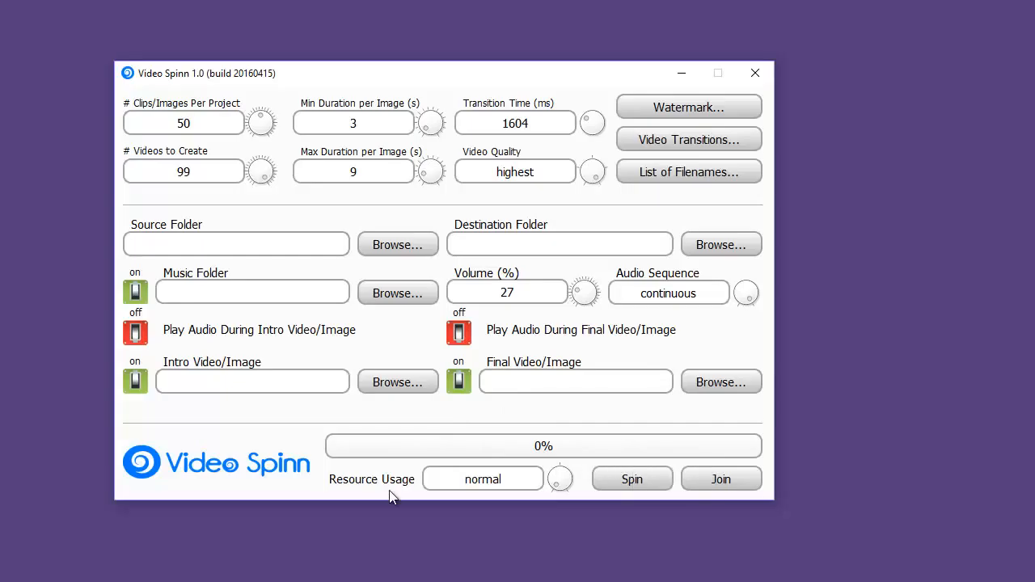
click(558, 480)
click(568, 479)
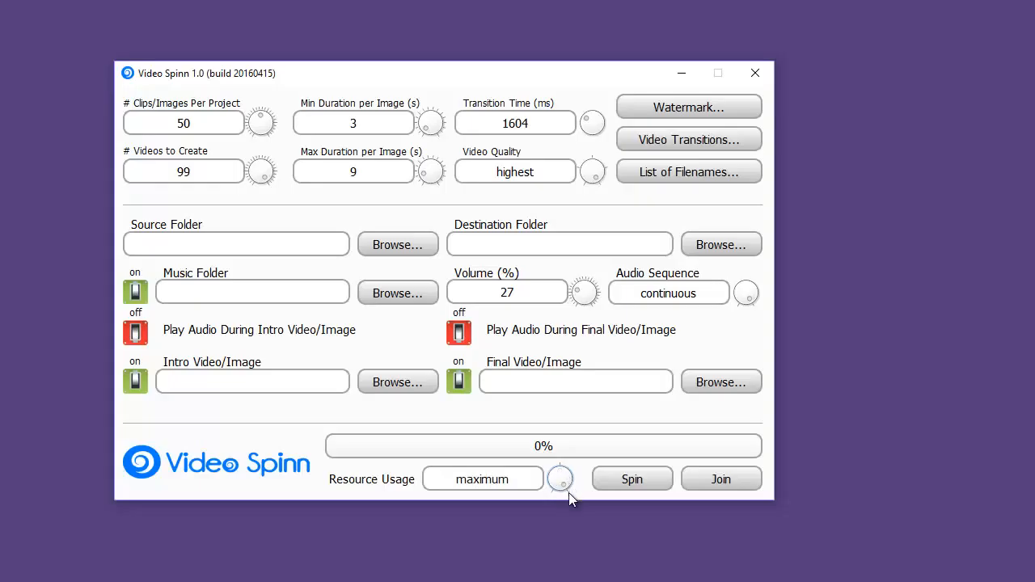